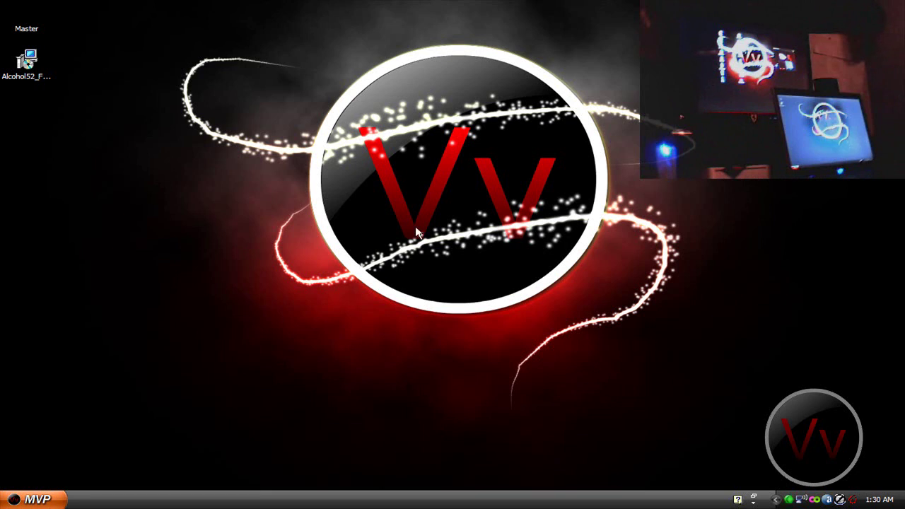
# Step: Launch the Alcohol 52% installer and accept its licence agreement
pyautogui.doubleClick(34, 59)
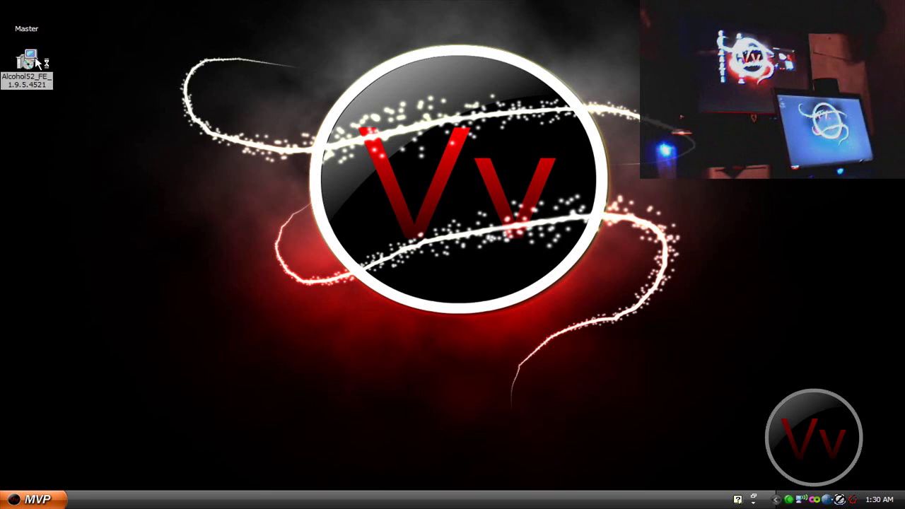
pyautogui.click(491, 262)
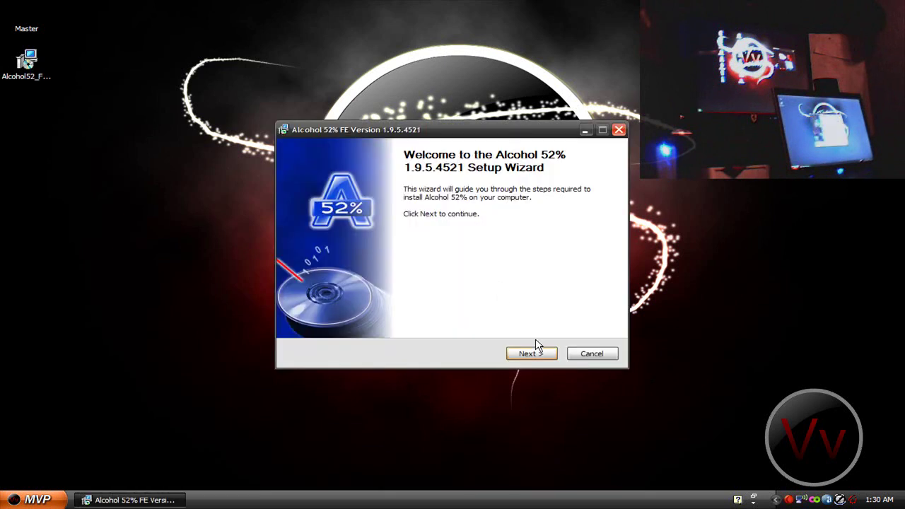
pyautogui.click(533, 353)
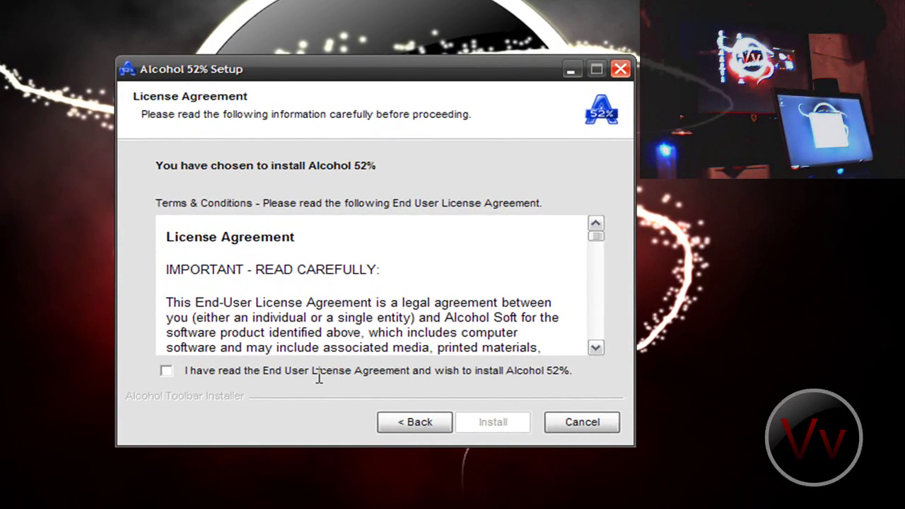
pyautogui.click(166, 372)
pyautogui.click(494, 418)
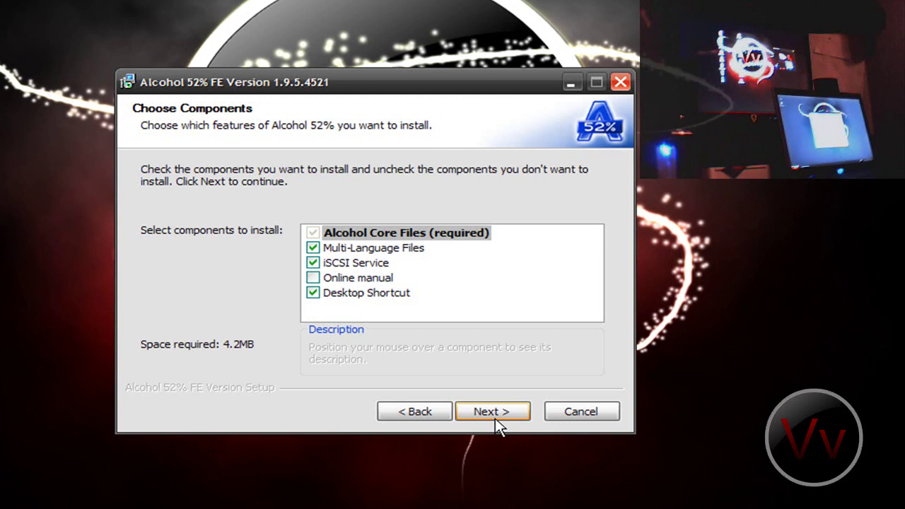
# Step: Exclude the Multi-Language Files component and install Alcohol 52% to the default location
pyautogui.click(313, 247)
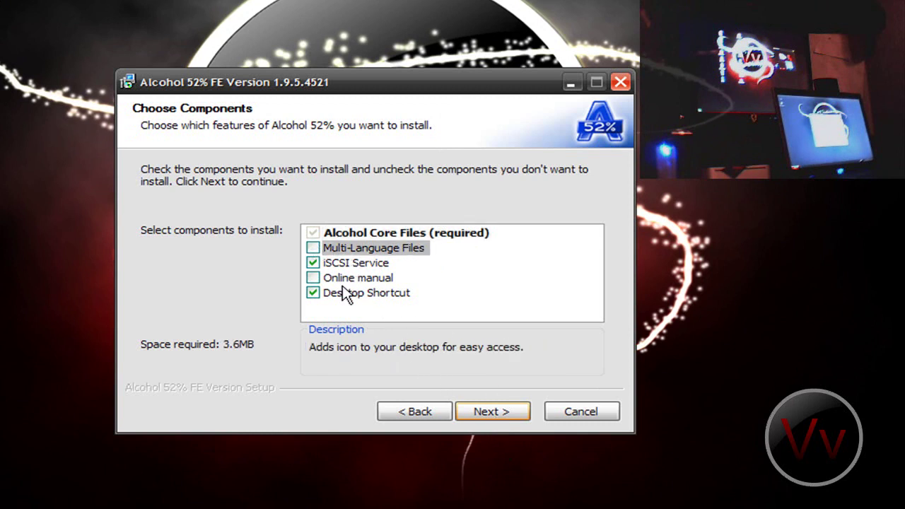
pyautogui.click(487, 415)
pyautogui.click(487, 414)
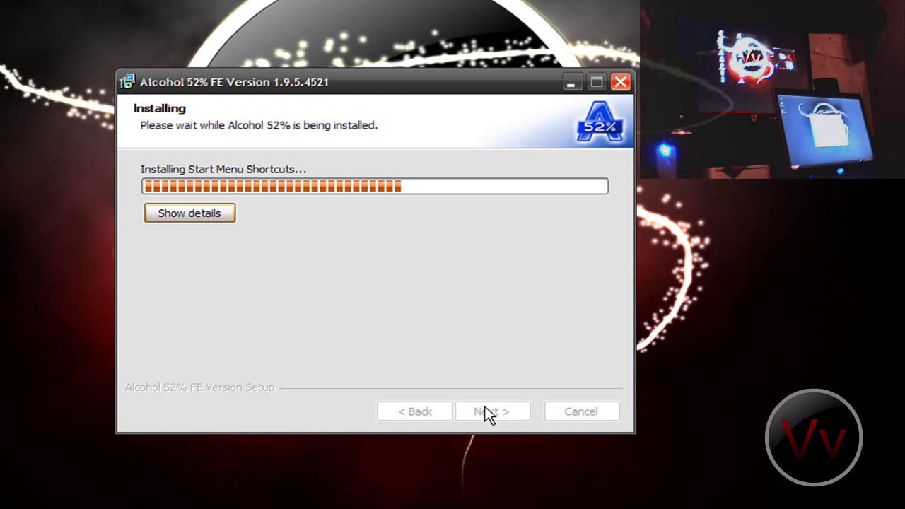
pyautogui.click(485, 408)
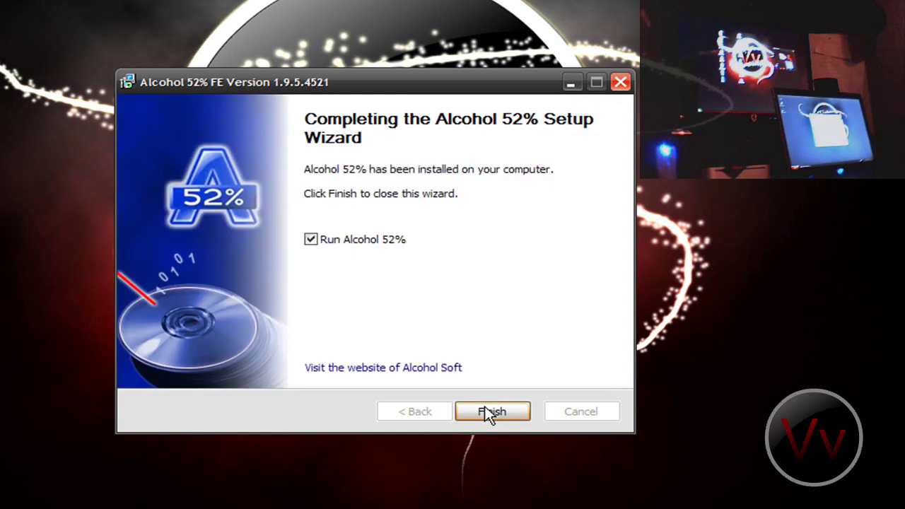
# Step: Finish setup with Run Alcohol 52% ticked and decline the update offer
pyautogui.click(487, 414)
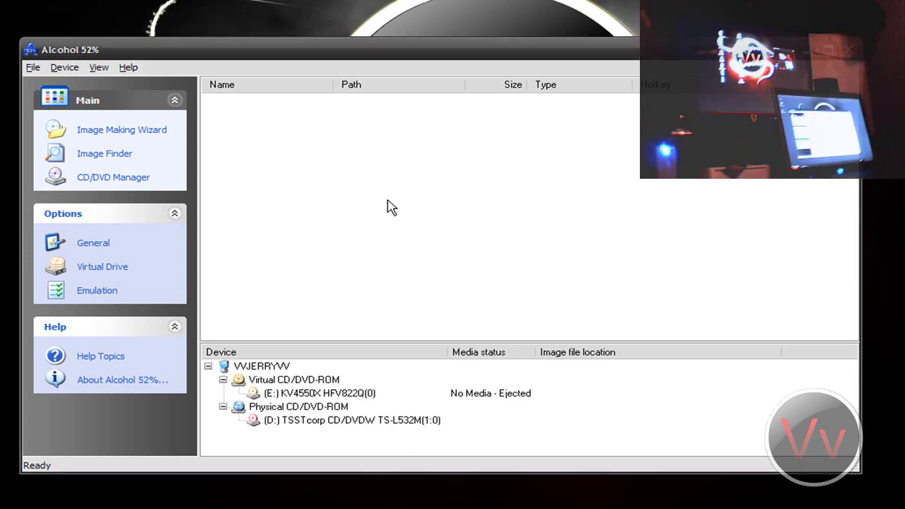
pyautogui.click(522, 279)
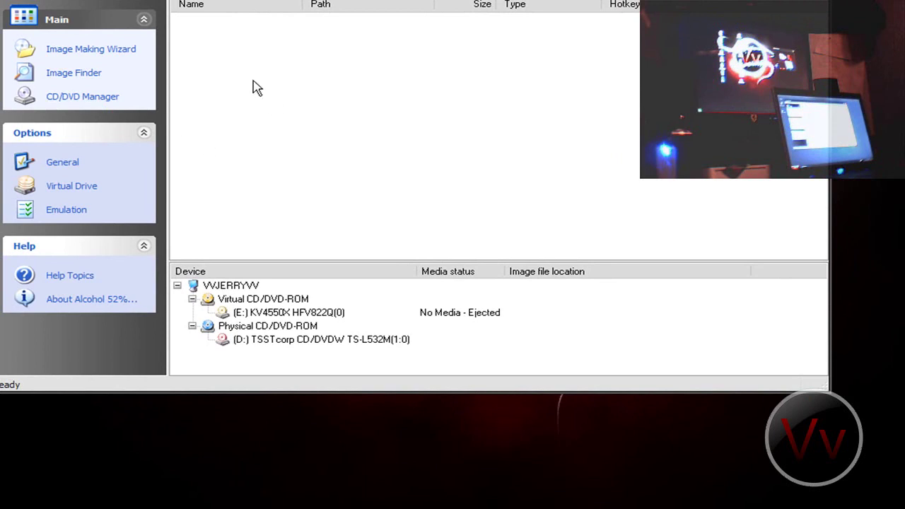
# Step: Start the Image Making Wizard and set the Desktop as location with image name razer
pyautogui.click(96, 51)
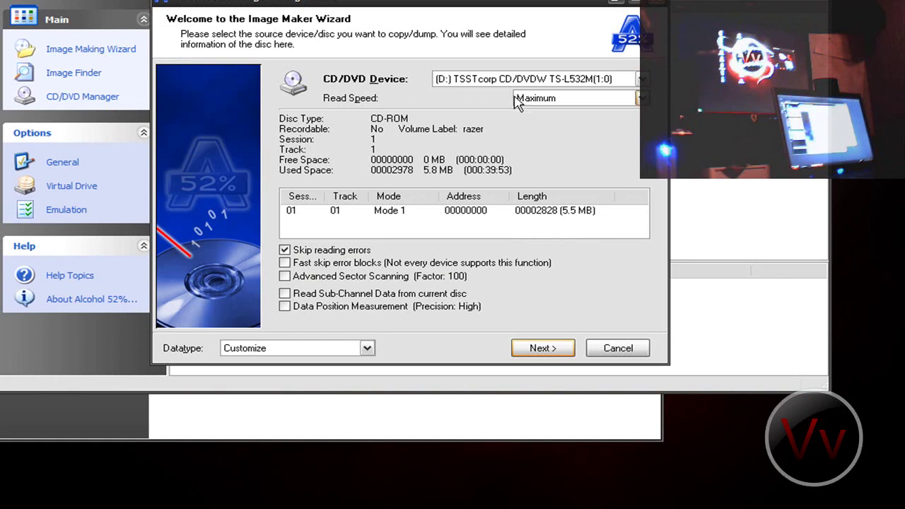
pyautogui.click(537, 351)
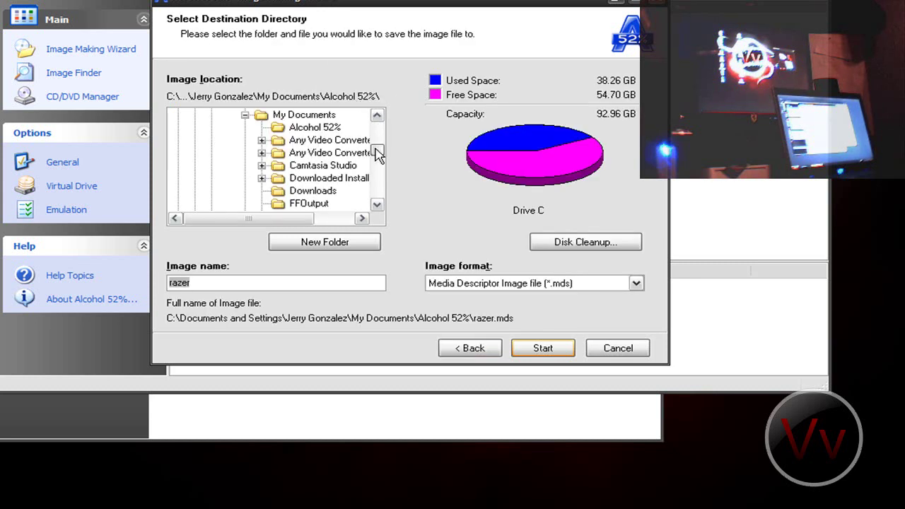
pyautogui.moveTo(378, 155); pyautogui.dragTo(375, 117)
pyautogui.click(205, 117)
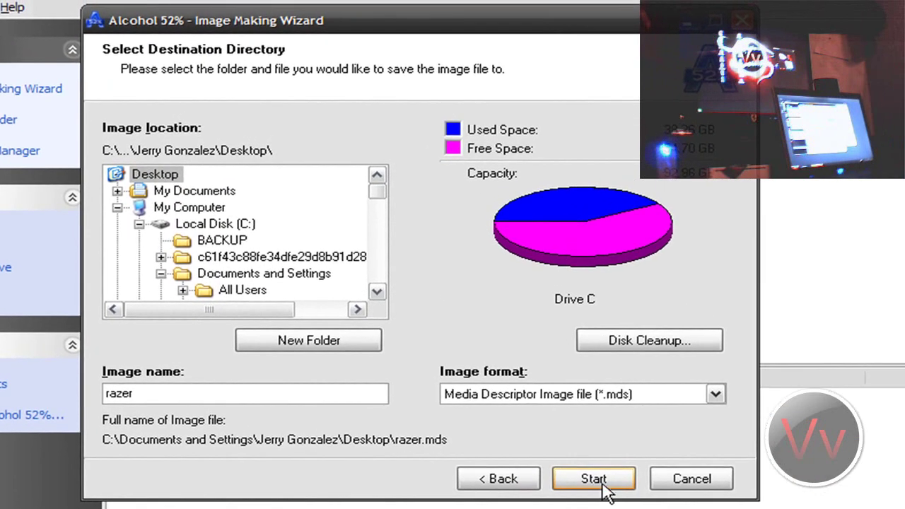
pyautogui.click(169, 394)
pyautogui.moveTo(195, 394); pyautogui.dragTo(93, 393)
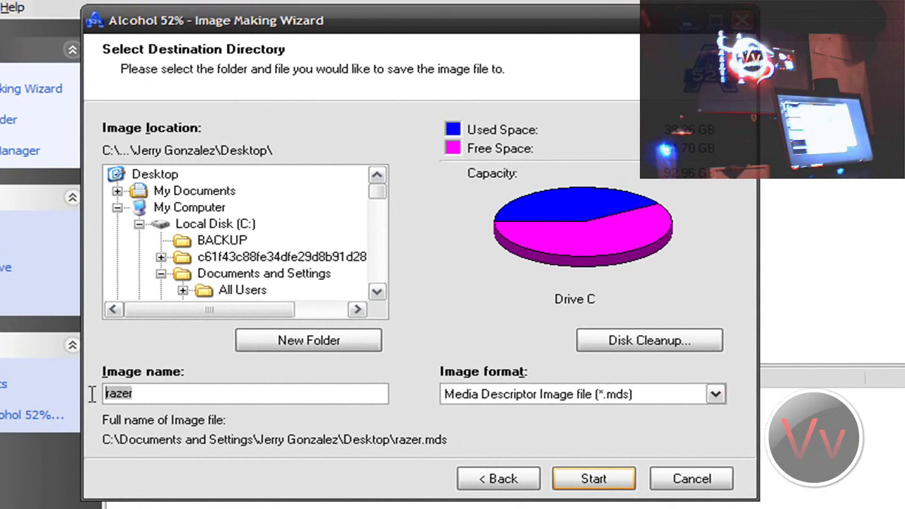
# Step: Choose the Standard ISO Image file (*.iso) format and start making the image
pyautogui.click(574, 400)
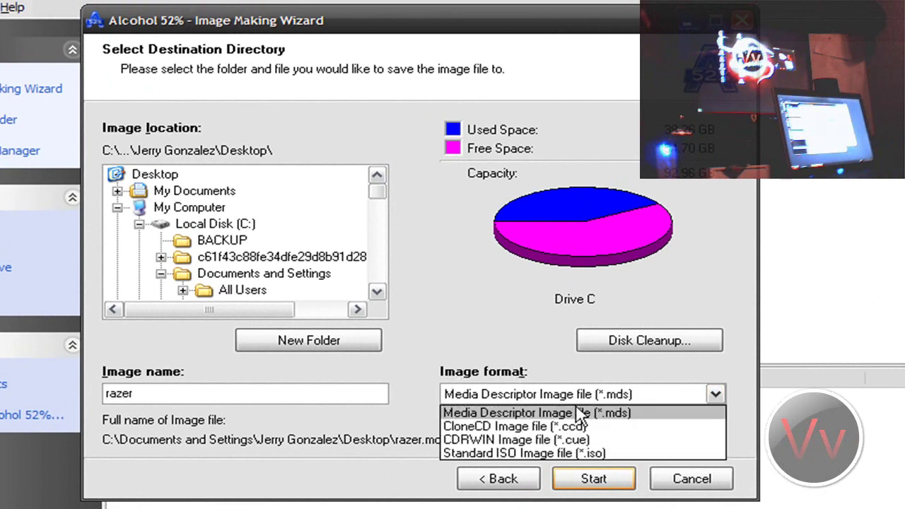
pyautogui.click(611, 454)
pyautogui.click(613, 477)
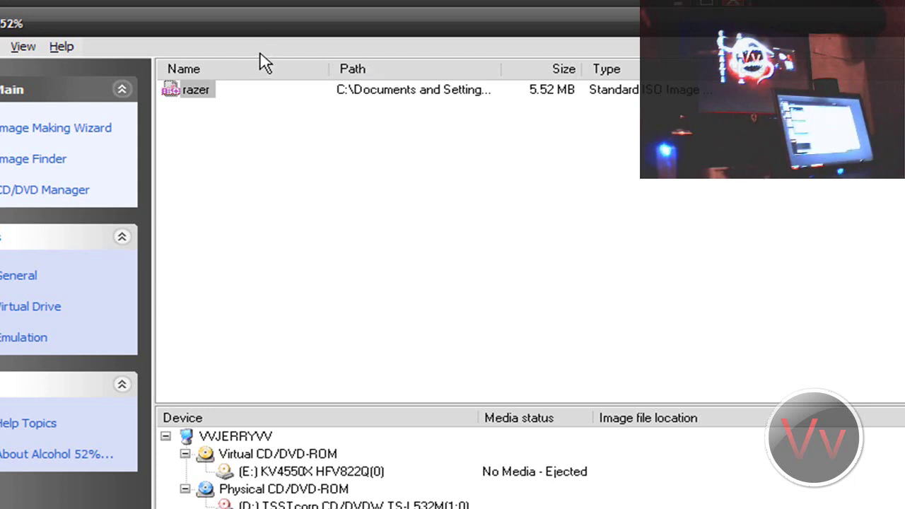
# Step: Remove the razer entry from the image list and select the razer ISO on the desktop
pyautogui.rightClick(192, 94)
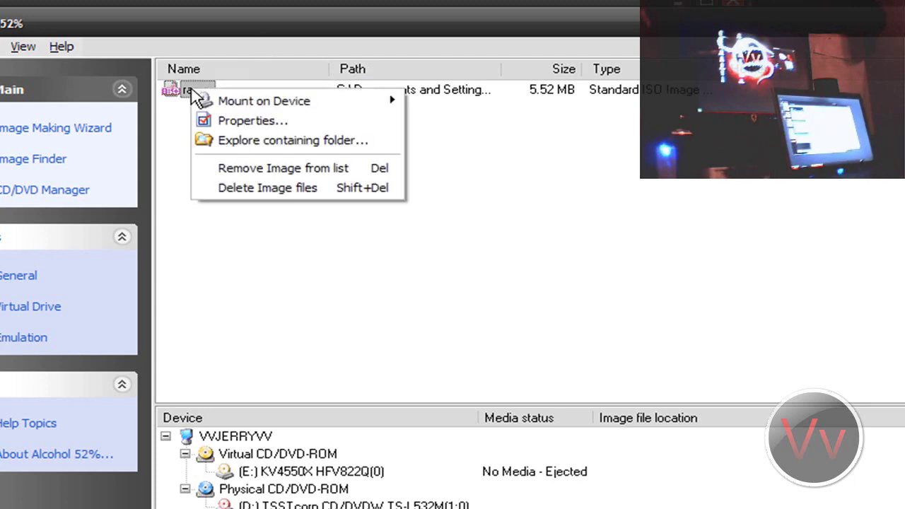
pyautogui.click(276, 172)
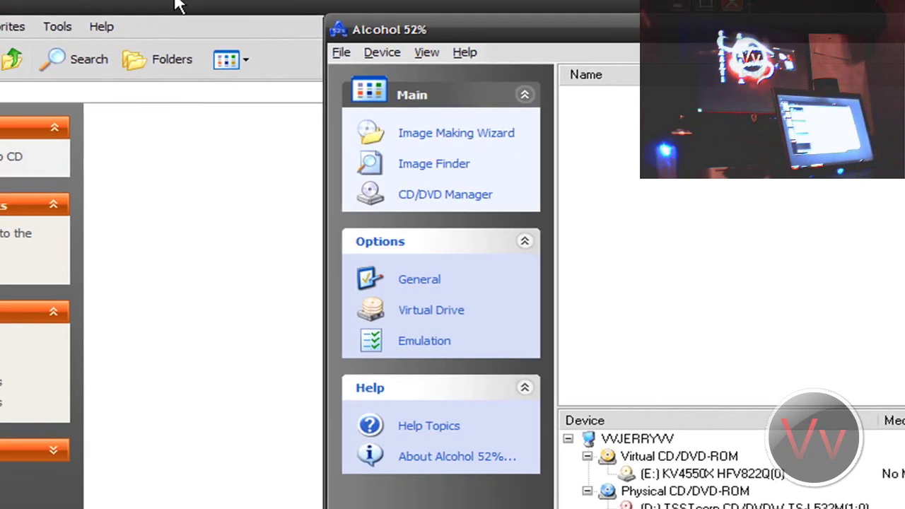
pyautogui.hotkey('alt', 'F4')
pyautogui.moveTo(34, 224); pyautogui.dragTo(36, 211)
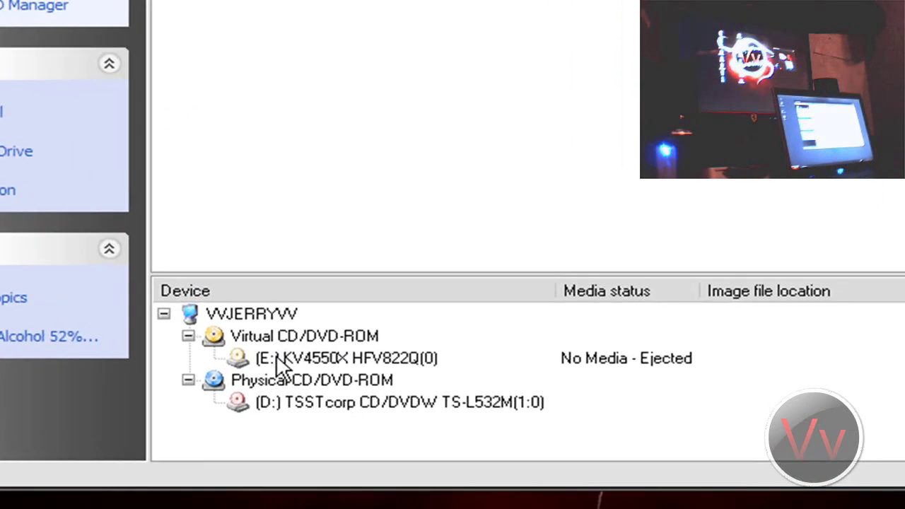
# Step: Mount the razer ISO from the Desktop onto virtual drive E:
pyautogui.rightClick(299, 352)
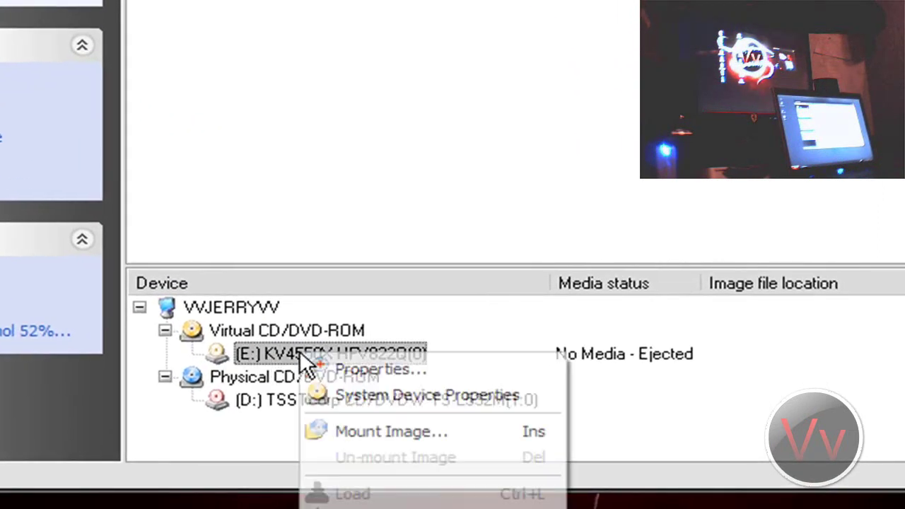
pyautogui.press('Escape')
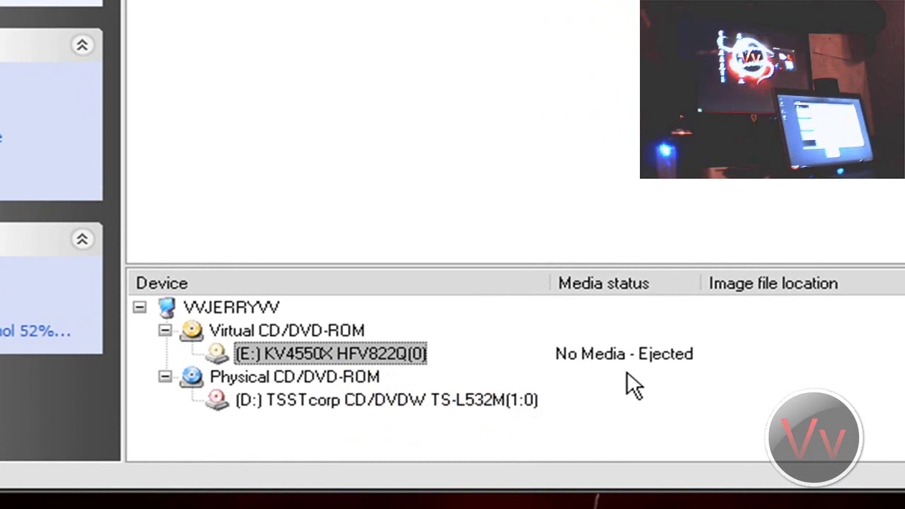
pyautogui.rightClick(305, 354)
pyautogui.click(351, 437)
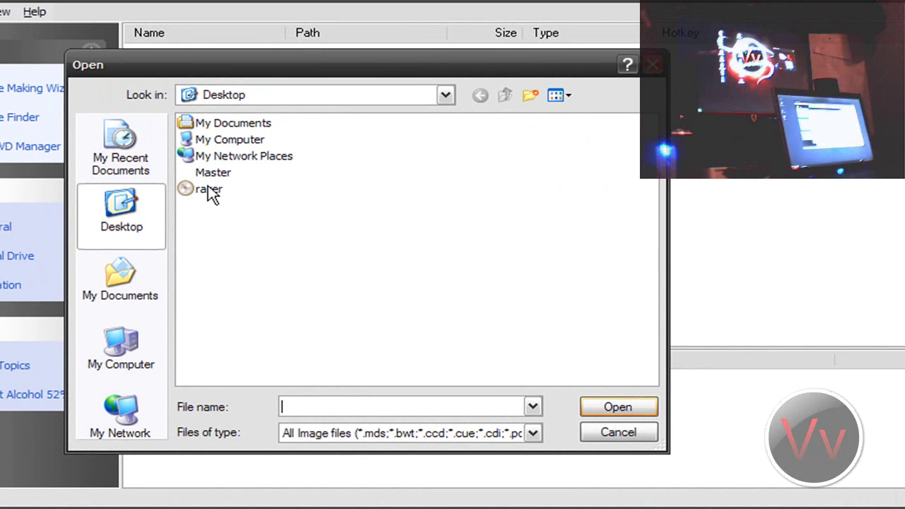
pyautogui.click(211, 189)
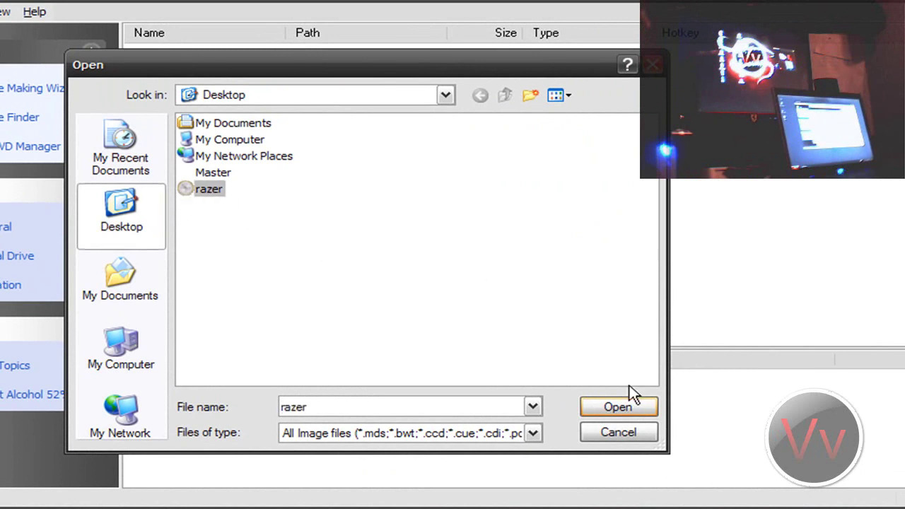
pyautogui.click(617, 406)
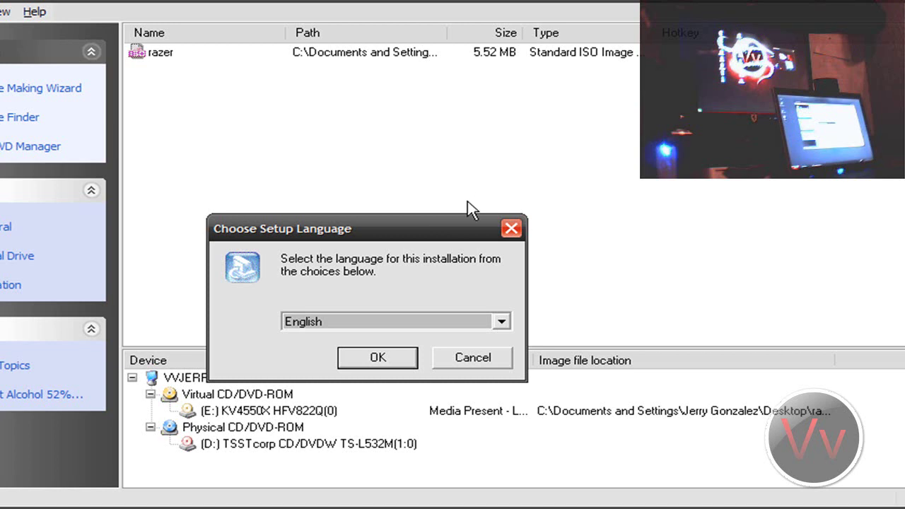
# Step: Choose English as the setup language and confirm the Razer mouse is plugged in
pyautogui.moveTo(400, 228); pyautogui.dragTo(324, 121)
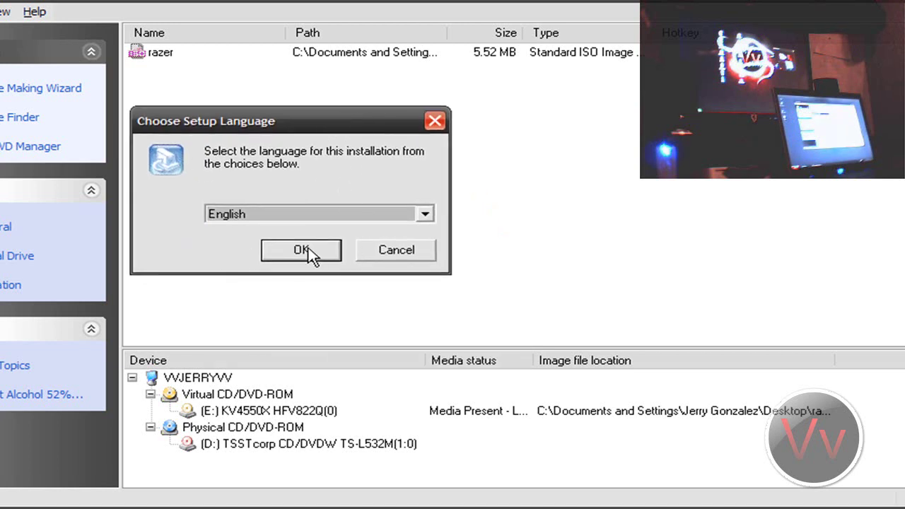
pyautogui.click(286, 250)
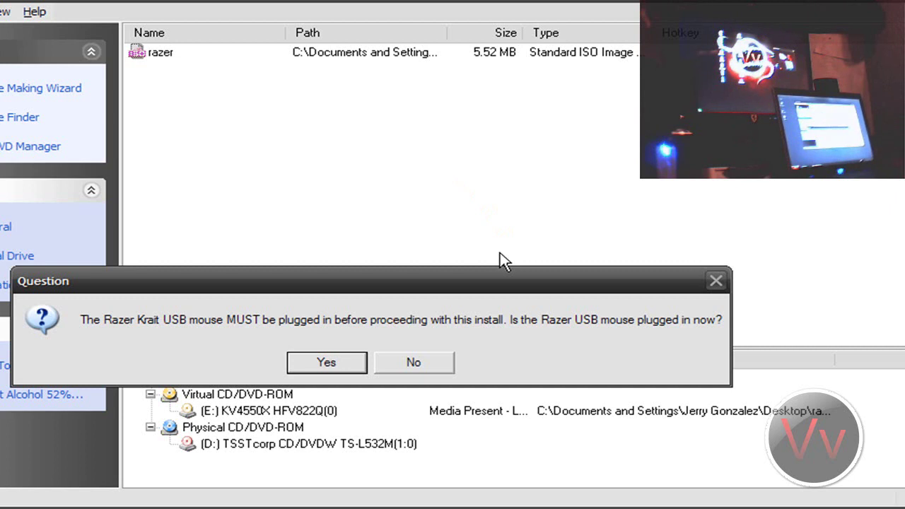
pyautogui.click(336, 368)
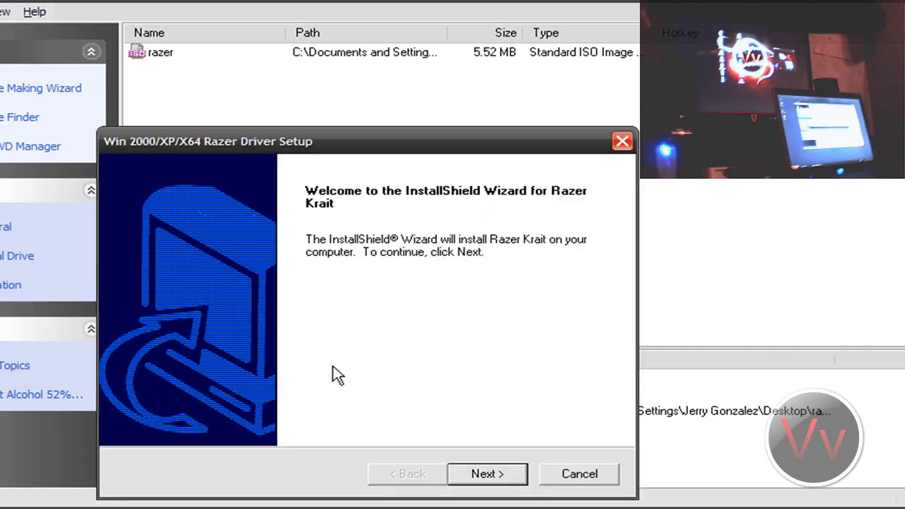
# Step: Accept the licence and keep the default C:\Program Files\Razer\Krait and program folders to copy files
pyautogui.click(478, 473)
pyautogui.click(480, 481)
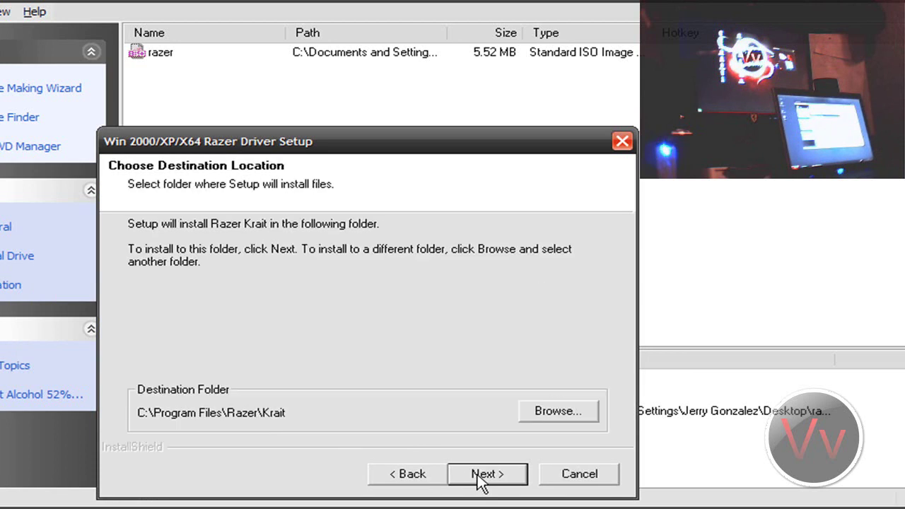
pyautogui.click(480, 480)
pyautogui.click(493, 478)
pyautogui.click(481, 484)
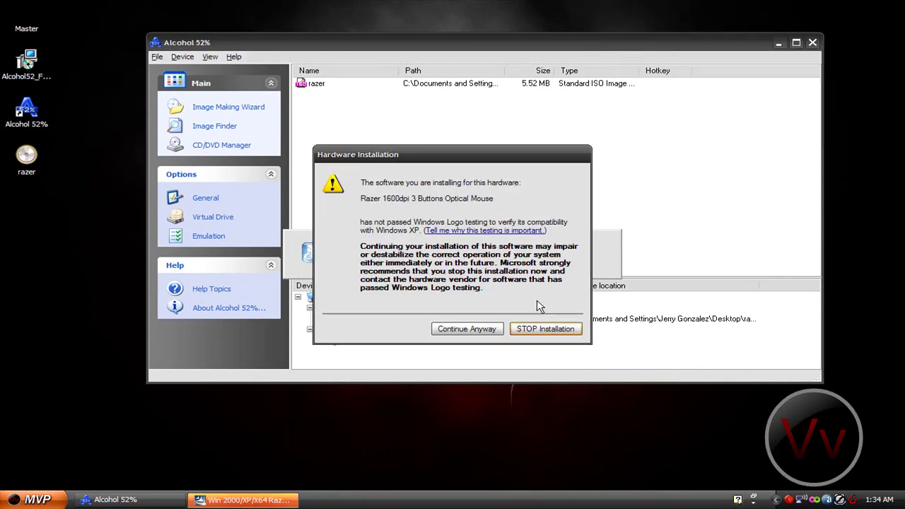
# Step: Accept the unsigned driver warning, postpone the restart, finish setup, and shift the Alcohol window
pyautogui.click(486, 330)
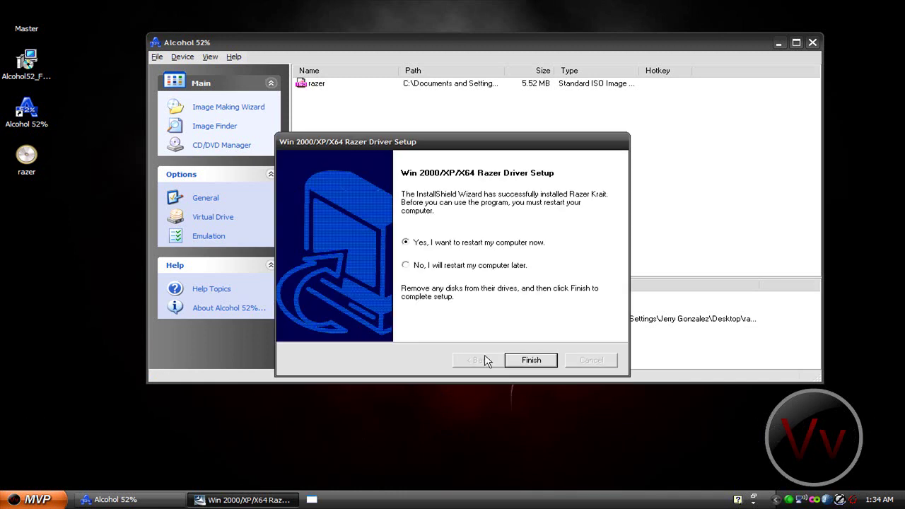
pyautogui.click(422, 265)
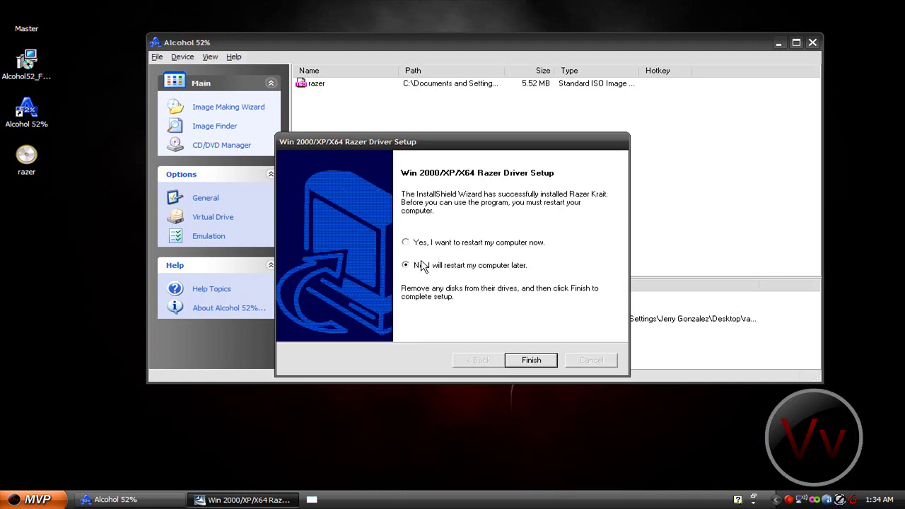
pyautogui.click(532, 361)
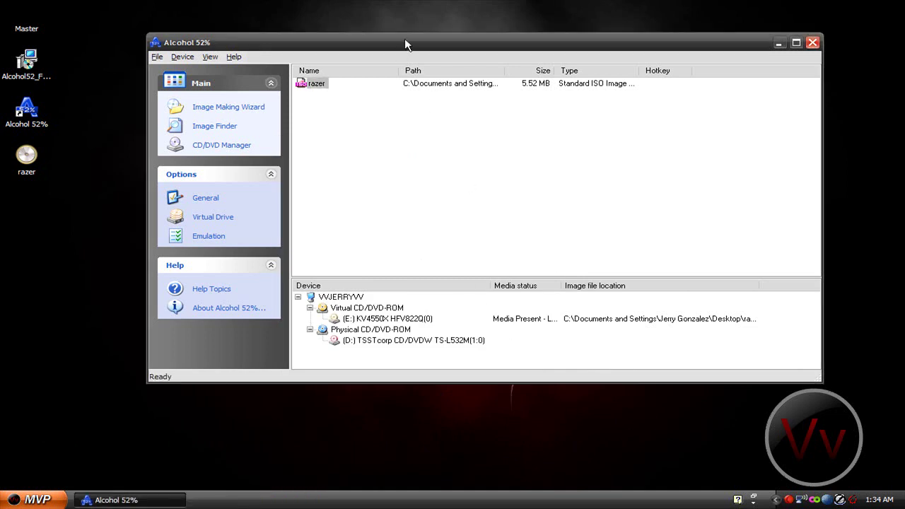
pyautogui.moveTo(406, 44); pyautogui.dragTo(414, 67)
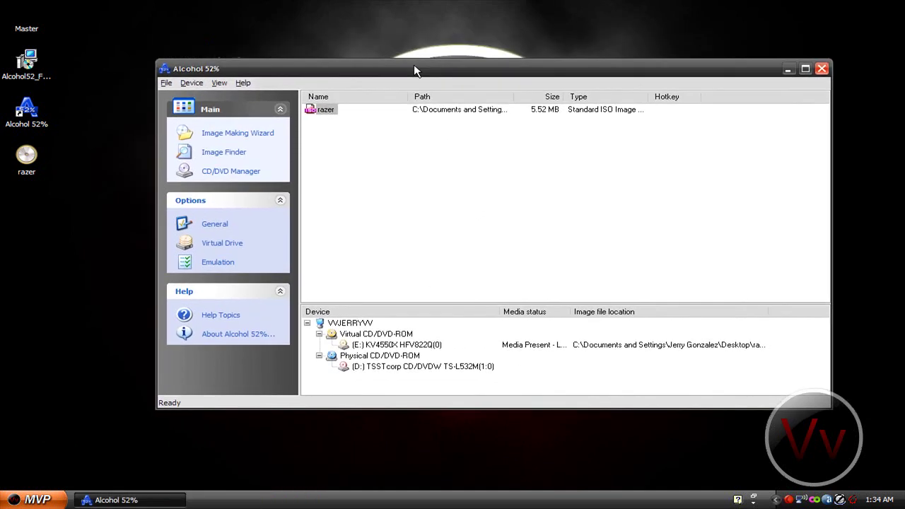